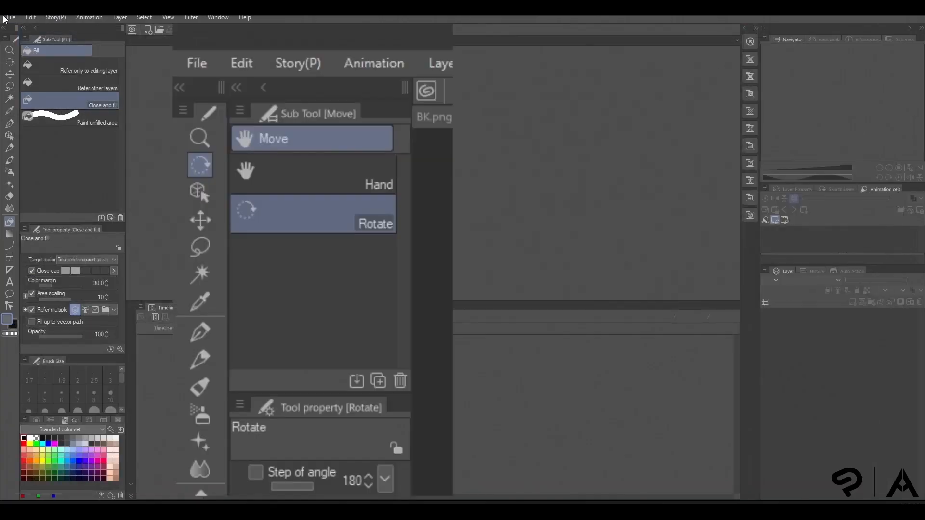
Create a new illustration canvas 2400 px wide and 3443 px high
left_click(10, 17)
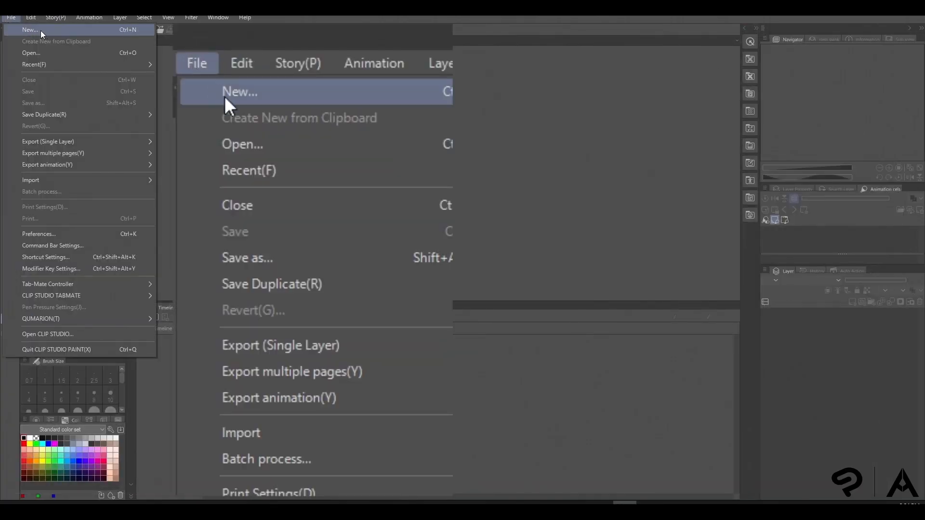
left_click(44, 30)
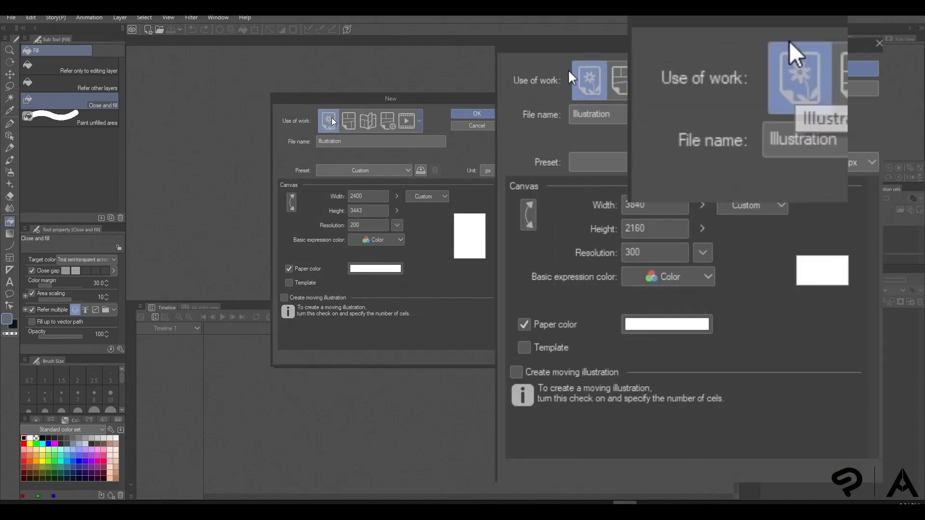
left_click(368, 195)
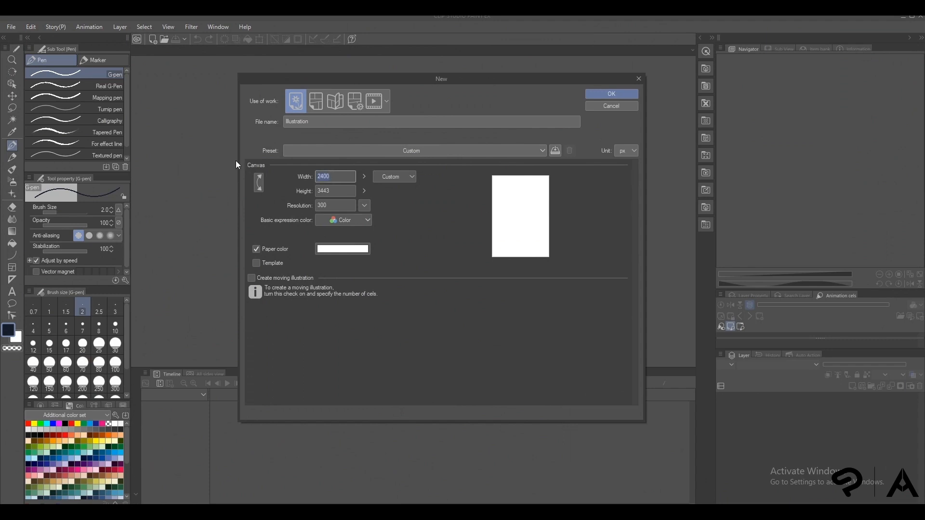
key("Tab")
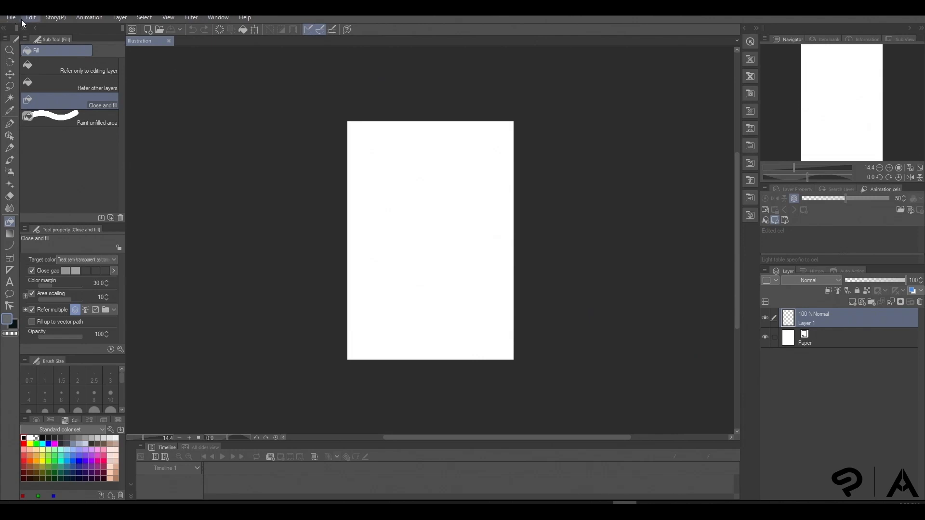
Import the Storyboard Template image onto the blank canvas
left_click(11, 19)
mouse_move(80, 145)
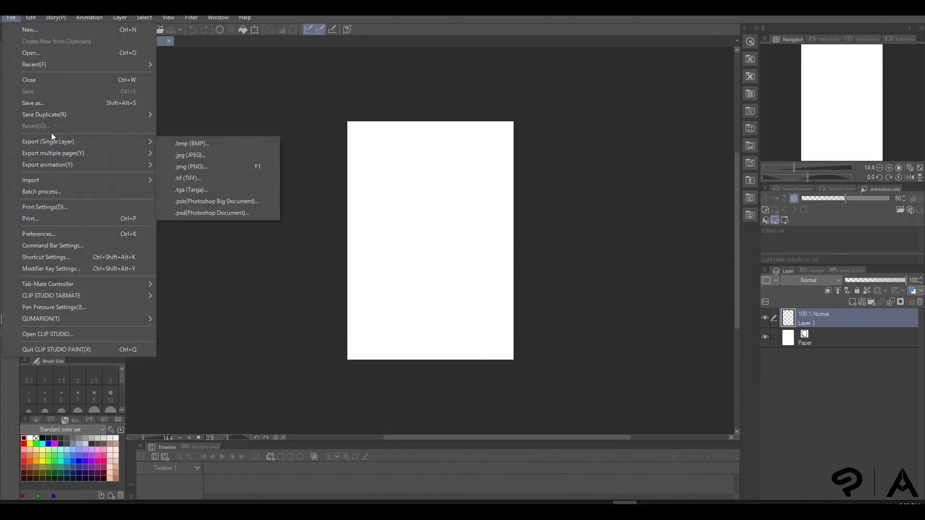
mouse_move(45, 179)
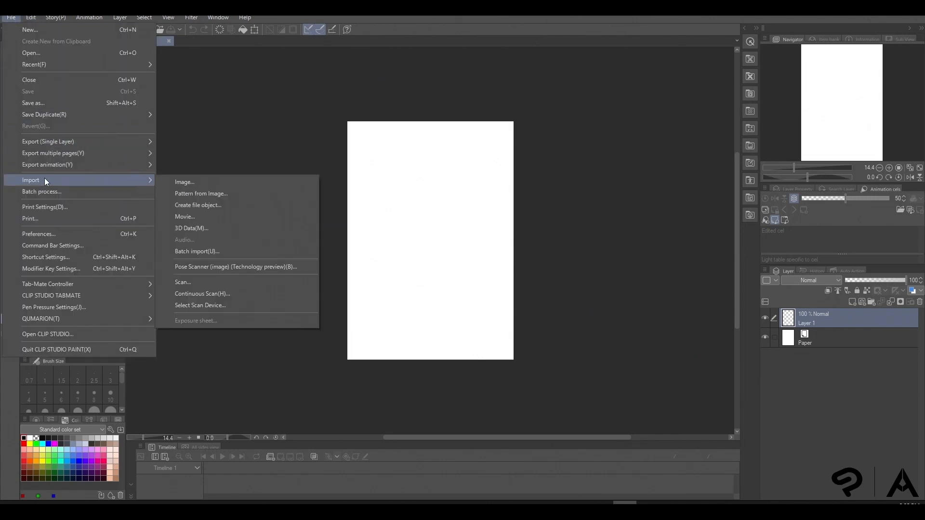
left_click(195, 184)
double_click(455, 272)
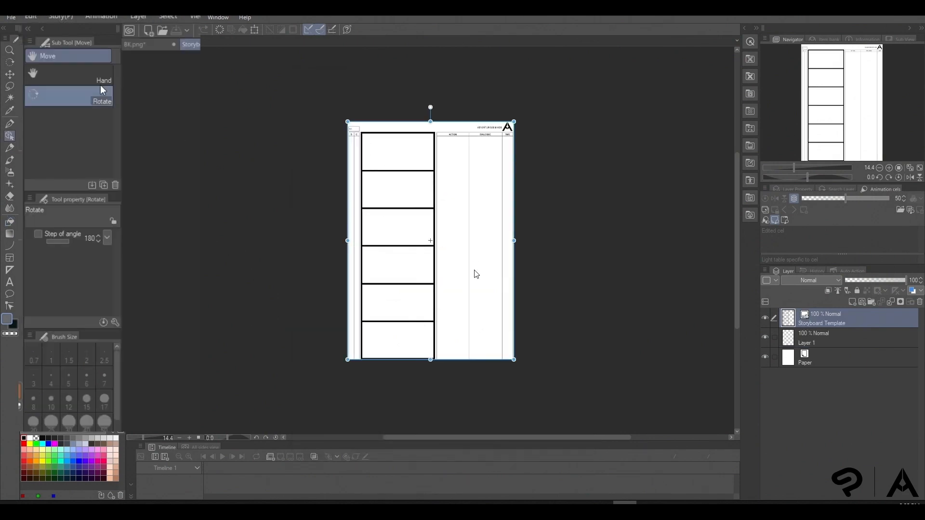
Extend the canvas at the bottom edge to a height of 3567 px, keeping the width at 2400 px
left_click(31, 17)
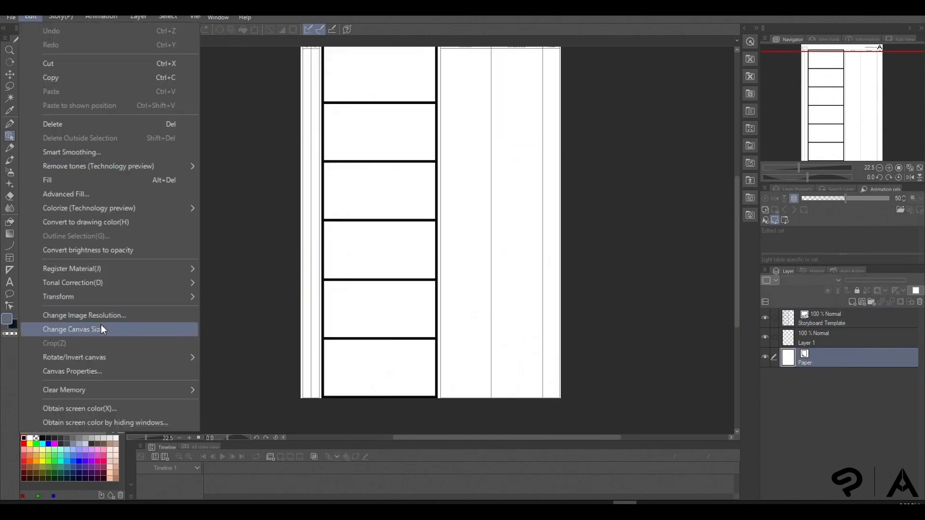
left_click(101, 329)
left_click_drag(431, 399, 431, 409)
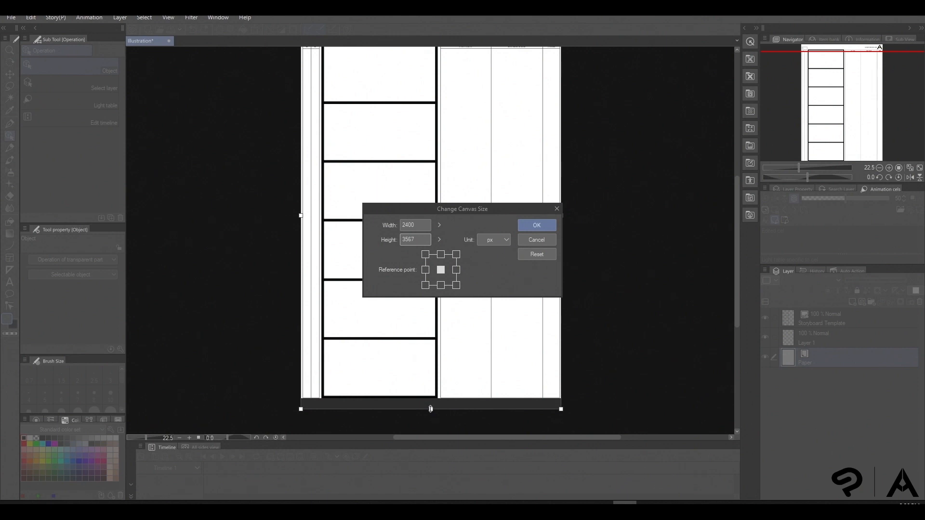
left_click(536, 225)
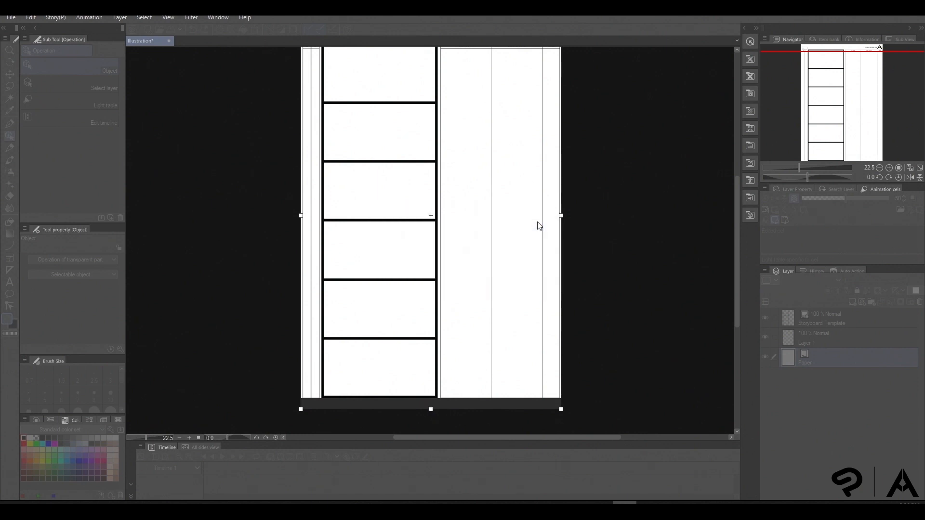
Move the Storyboard Template layer below Layer 1, directly above the Paper layer, and toggle the Paper layer's visibility off and on
scroll(426, 237, "down", 3)
left_click_drag(443, 204, 449, 283)
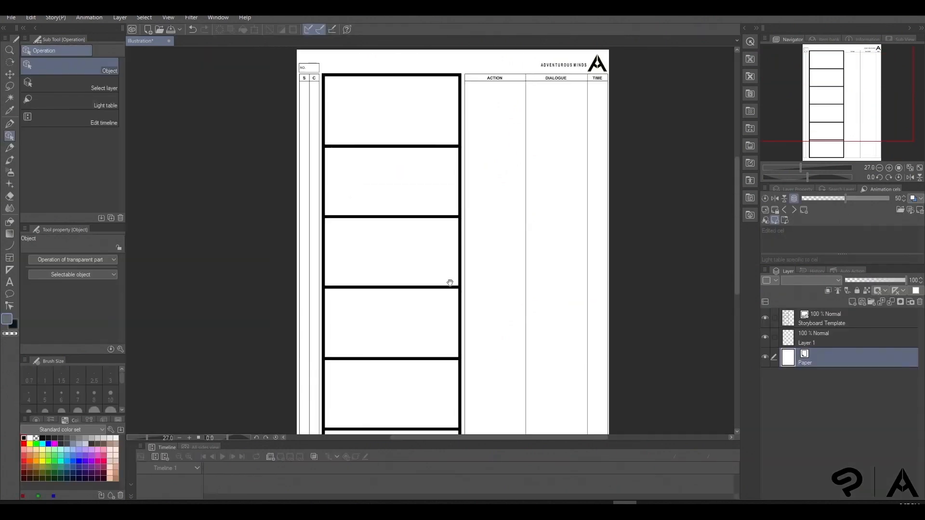
left_click(815, 319)
left_click_drag(819, 324, 813, 357)
left_click(764, 357)
left_click(765, 357)
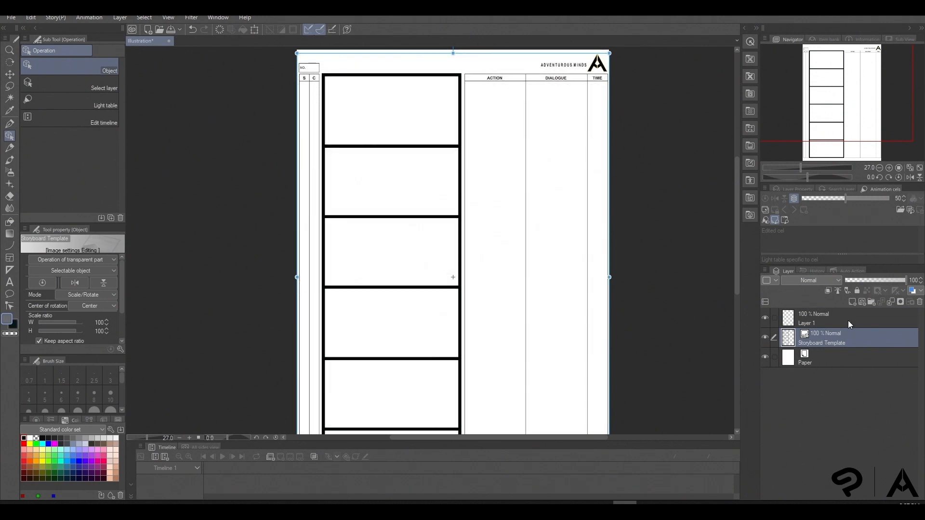
Add six new layer folders above Layer 1
left_click(829, 316)
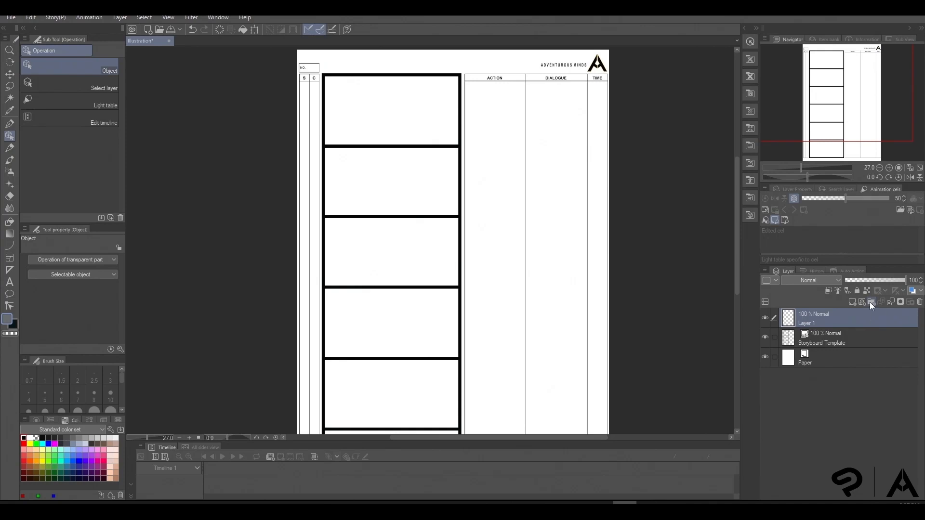
left_click(869, 302)
left_click(870, 302)
left_click(869, 302)
left_click(869, 302)
left_click(869, 302)
left_click(869, 302)
Rename the six layer folders 1 to 6, numbering them from the lowest folder upward
double_click(810, 394)
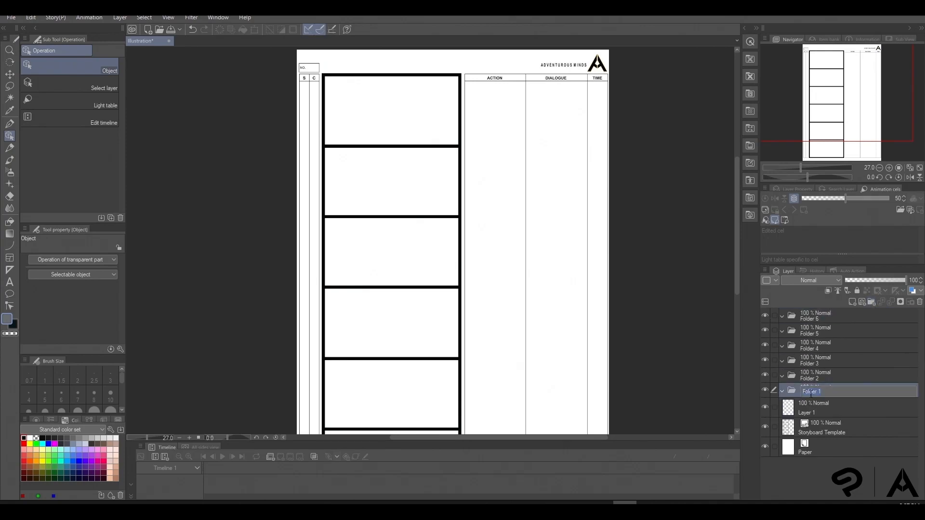
double_click(811, 379)
type("2")
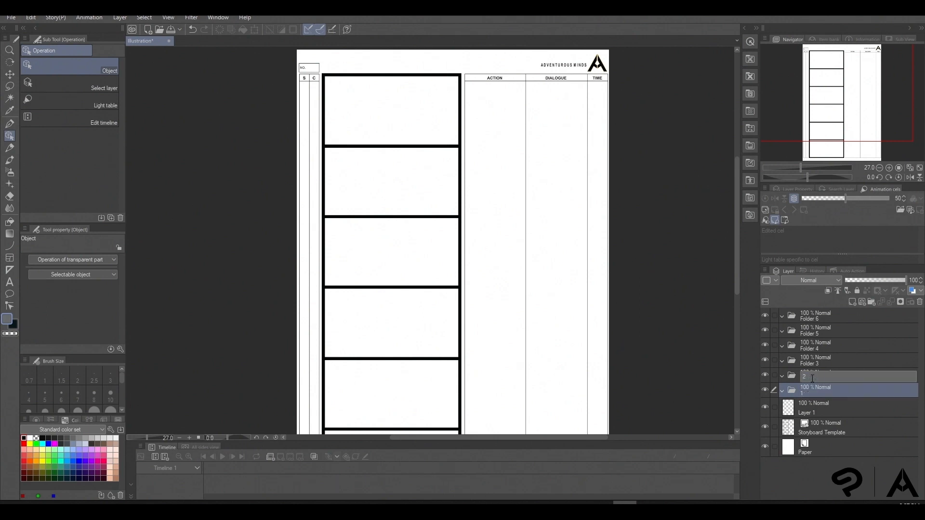
double_click(811, 363)
type("3")
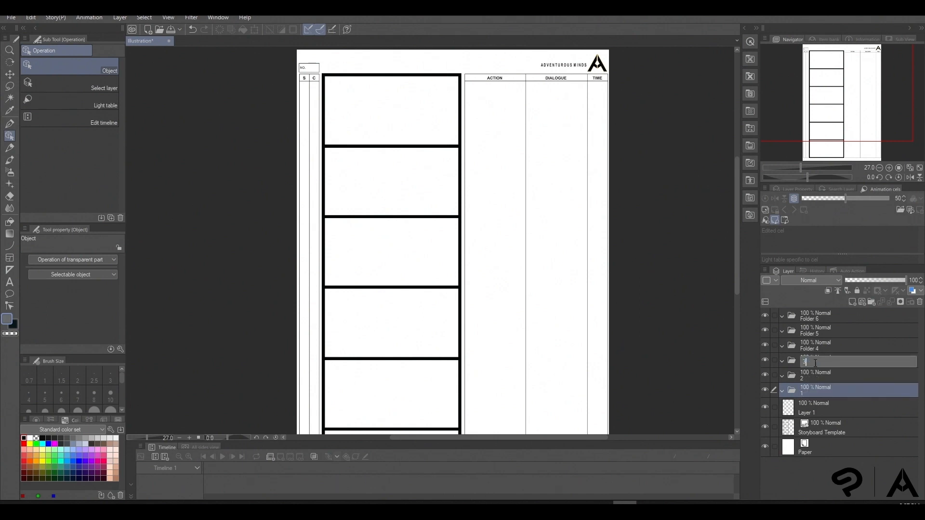
double_click(817, 349)
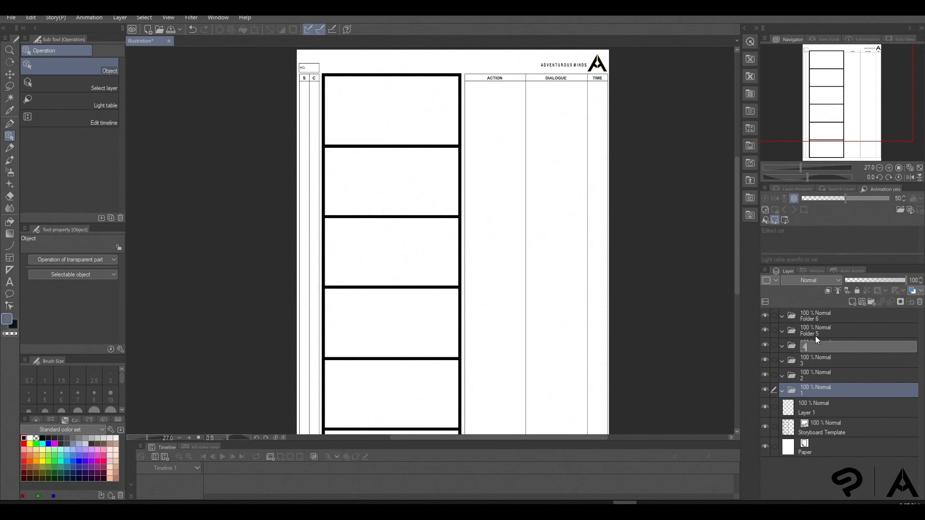
double_click(815, 333)
type("5")
double_click(811, 318)
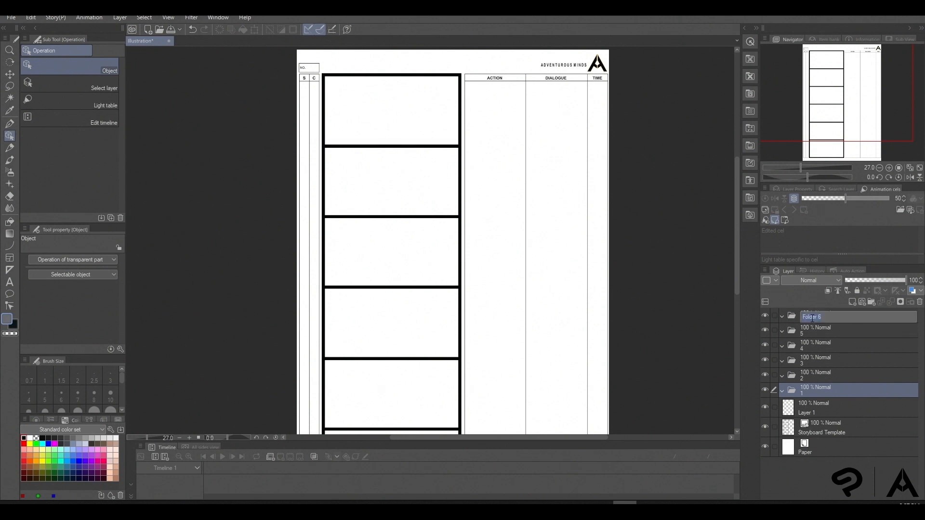
left_click(824, 389)
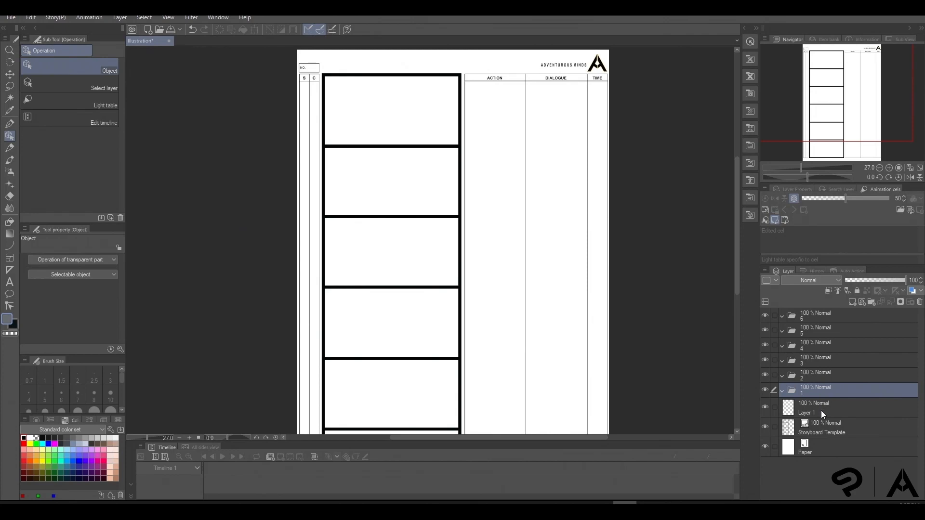
Create a folder named PAGE 1 above folder 6 and nest folders 6 to 1 inside it
left_click(820, 411)
left_click(820, 318)
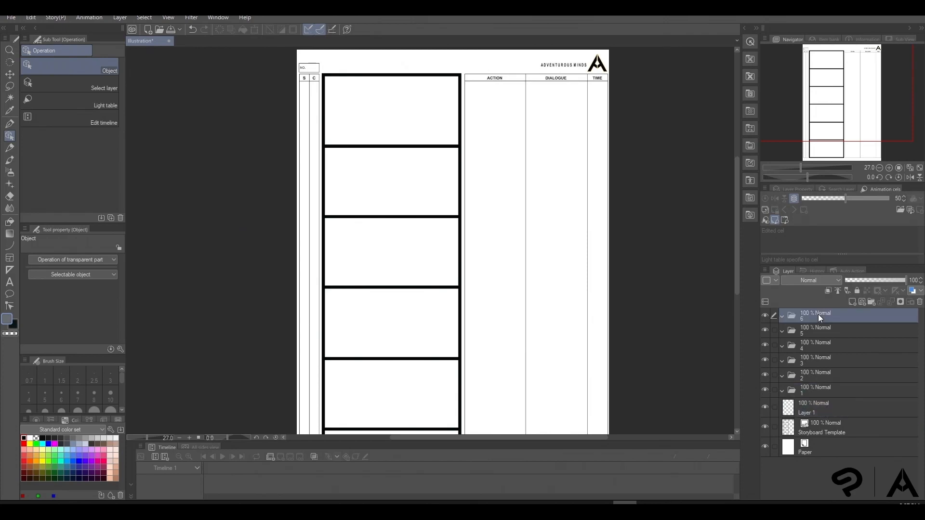
left_click(871, 301)
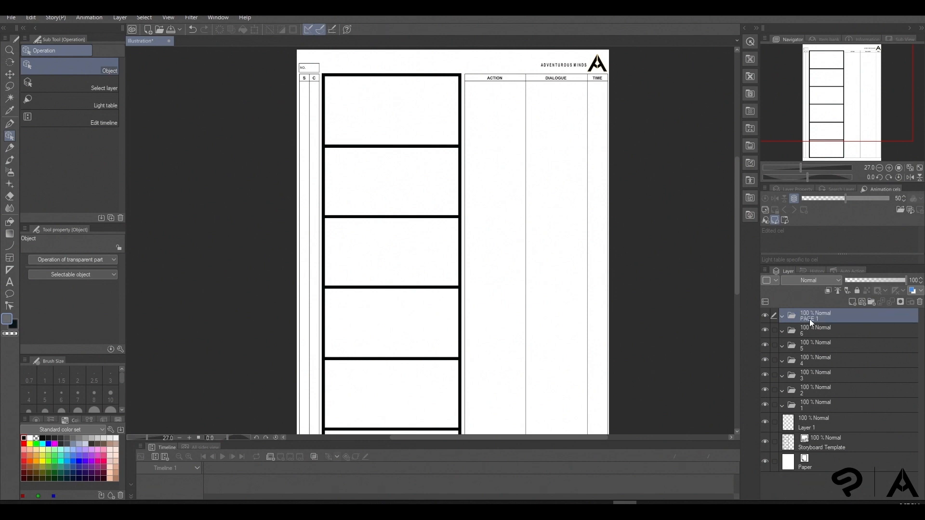
left_click(804, 326)
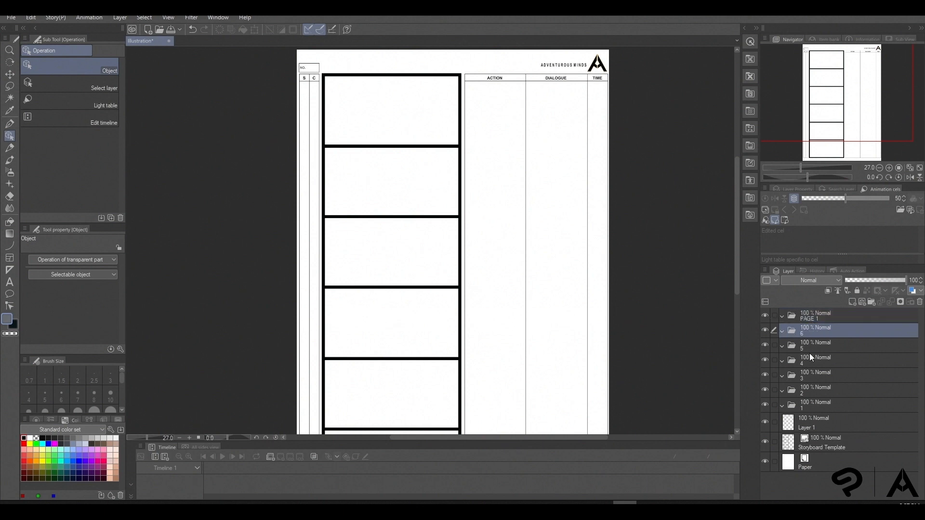
left_click(805, 404, "shift")
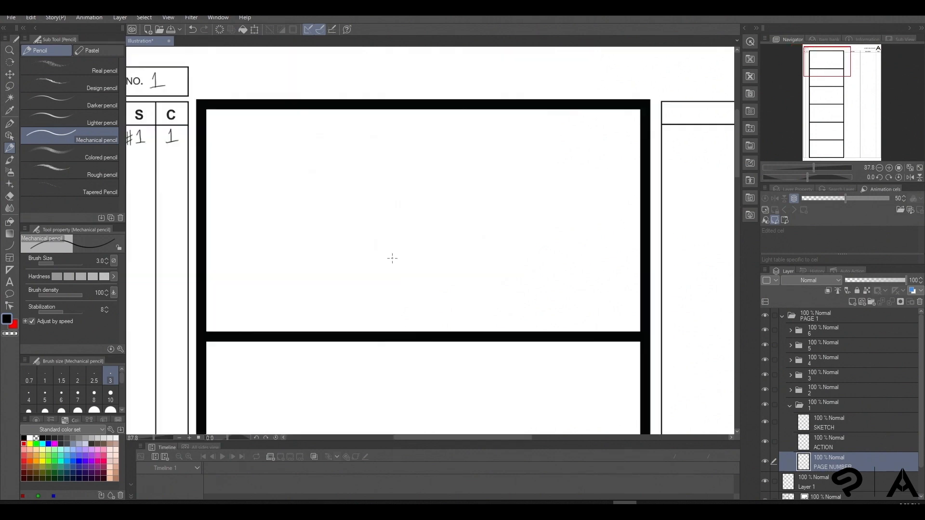
Sketch an oval head in the first storyboard panel with the Mechanical pencil, adding curved contour lines on both sides and crossing guidelines inside it
mouse_move(359, 165)
left_mouse_down()
mouse_move(380, 273)
mouse_move(358, 165)
mouse_move(385, 136)
mouse_move(350, 174)
mouse_move(359, 173)
mouse_move(331, 164)
left_mouse_up()
left_click_drag(325, 163, 231, 202)
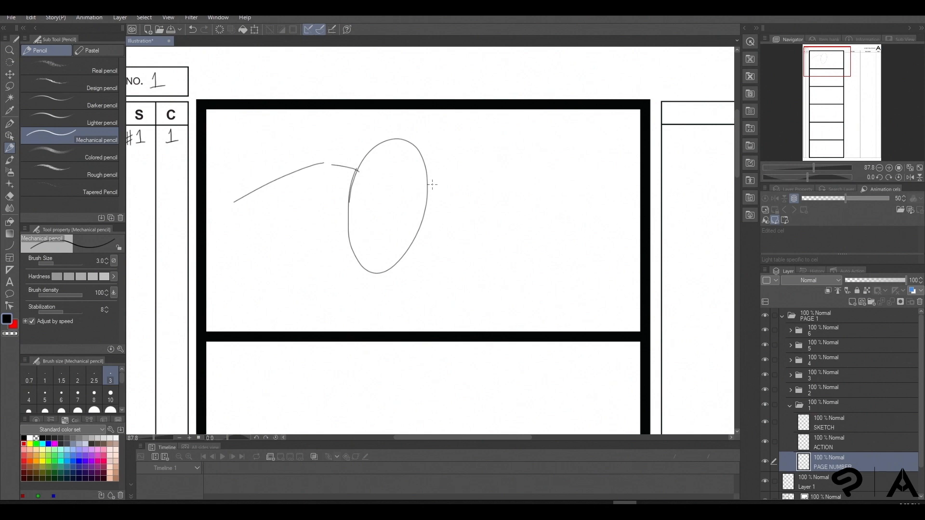
mouse_move(425, 188)
left_mouse_down()
mouse_move(487, 206)
mouse_move(534, 255)
left_mouse_up()
mouse_move(554, 212)
left_mouse_down()
mouse_move(619, 212)
mouse_move(639, 229)
left_mouse_up()
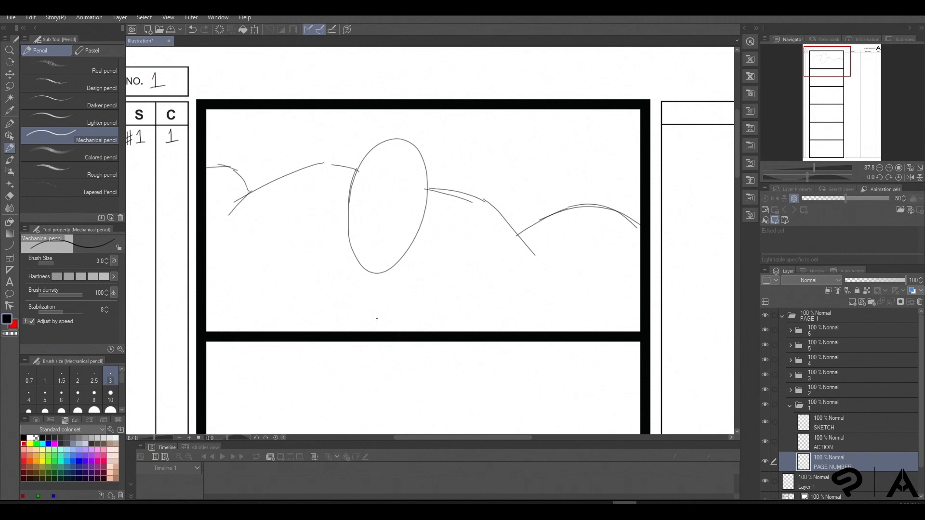
left_click_drag(404, 150, 375, 263)
left_click_drag(402, 147, 379, 264)
left_click_drag(348, 189, 440, 195)
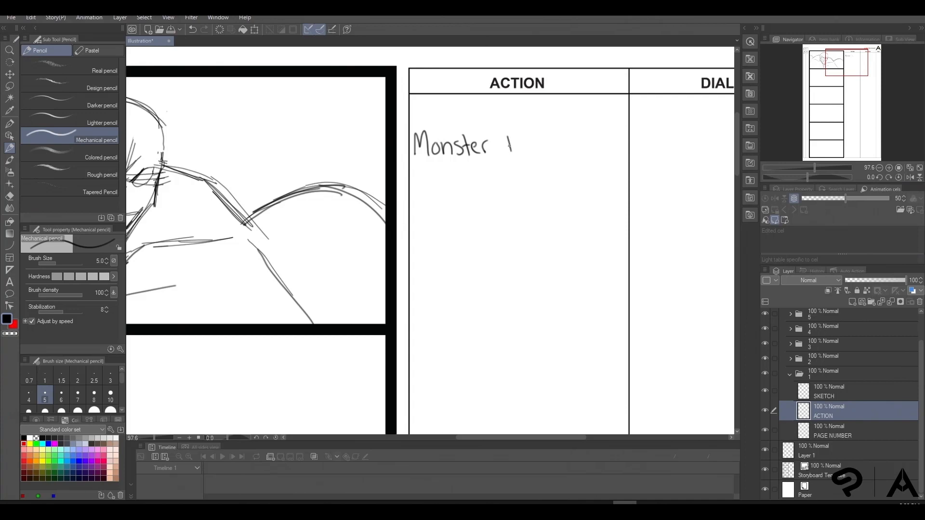
Review the PAGE 1 storyboard panels from the hammer passing the camera to the hammer smashing down
mouse_move(511, 144)
left_mouse_down()
mouse_move(555, 135)
mouse_move(594, 156)
mouse_move(442, 172)
mouse_move(599, 173)
left_mouse_up()
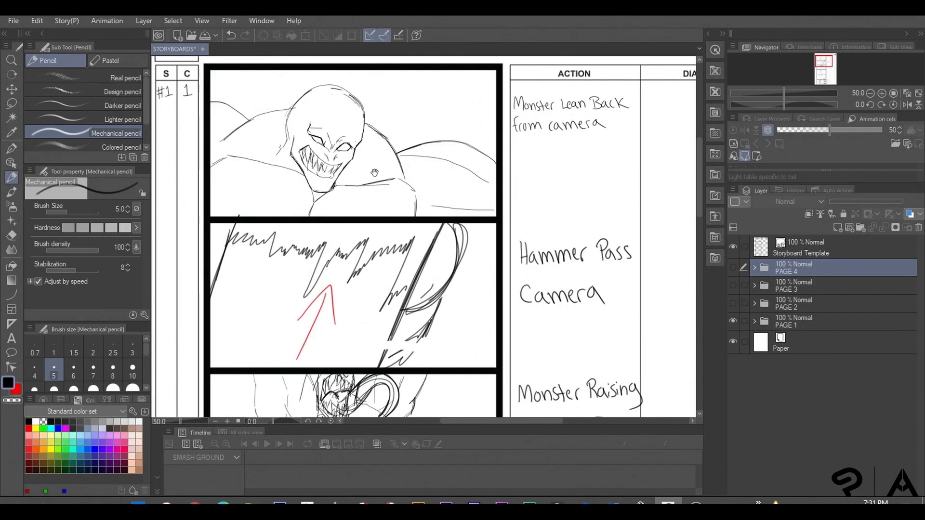
left_click_drag(374, 172, 420, 217)
scroll(364, 186, "up", 1)
left_click_drag(410, 352, 405, 198)
scroll(406, 251, "down", 1)
left_click_drag(405, 251, 397, 102)
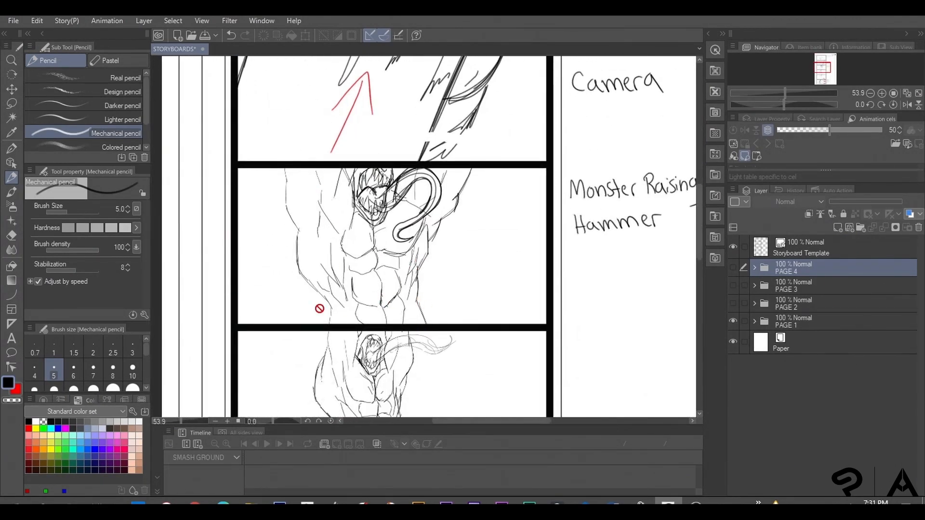
left_click_drag(383, 335, 370, 144)
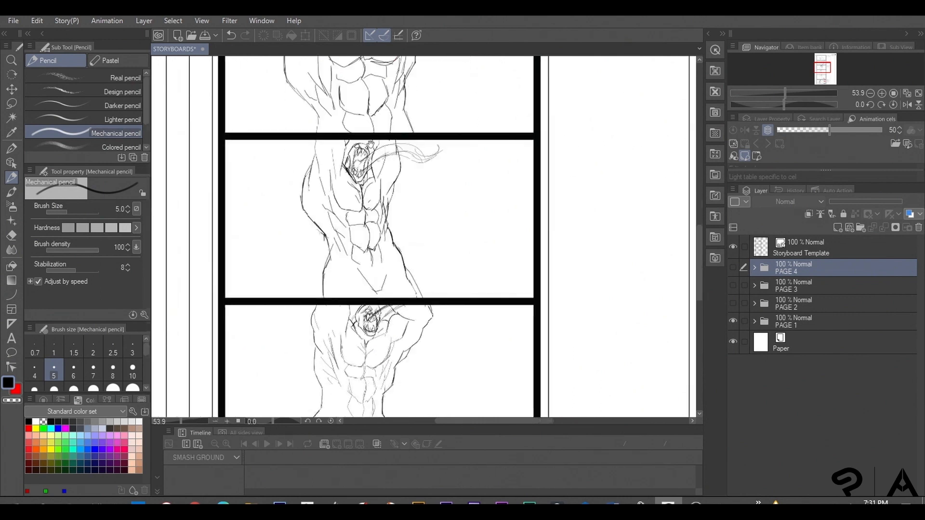
left_click_drag(415, 284, 406, 190)
left_click_drag(356, 265, 351, 183)
scroll(378, 249, "down", 4)
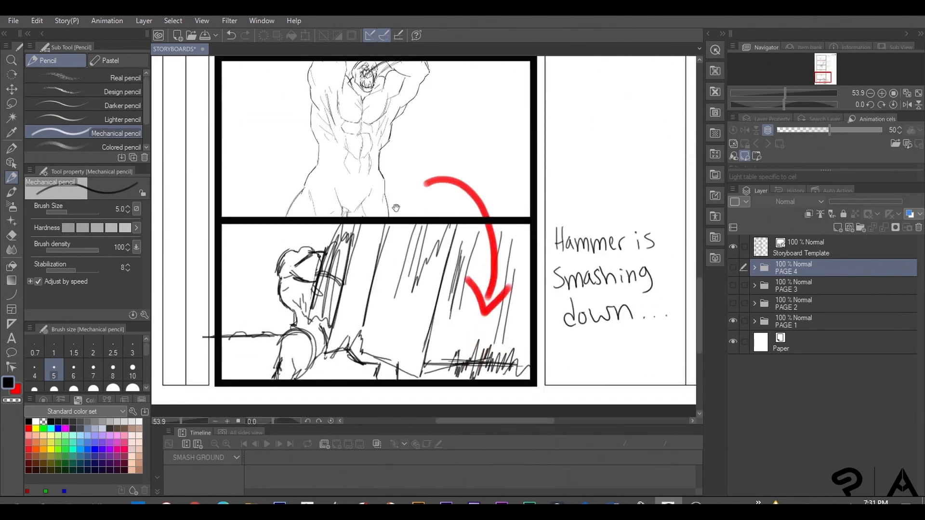
left_click_drag(433, 199, 400, 236)
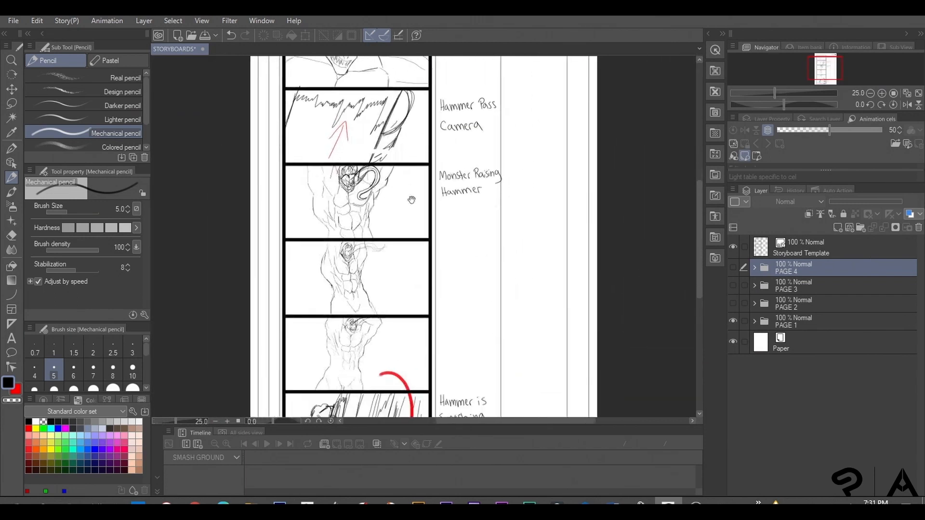
Hide the PAGE 1 folder, show PAGE 2, and examine its panels of rocks forming and covering the screen
left_click(733, 322)
left_click(732, 303)
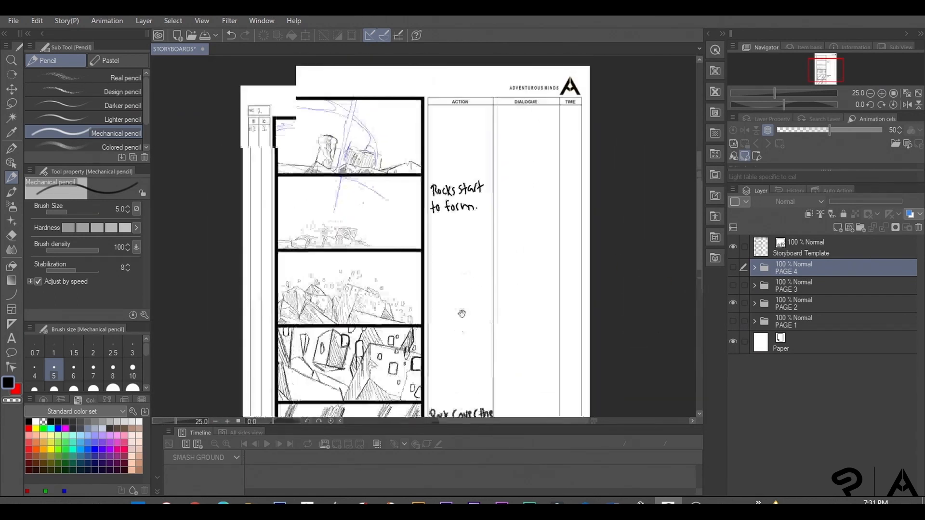
scroll(325, 154, "up", 4)
left_click_drag(380, 333, 391, 177)
left_click_drag(391, 318, 401, 93)
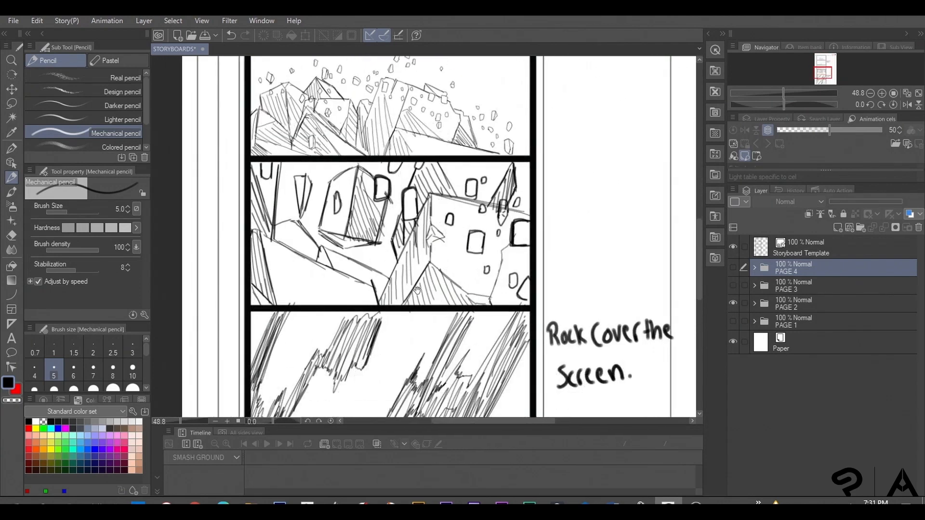
left_click_drag(417, 290, 409, 161)
left_click_drag(539, 224, 504, 138)
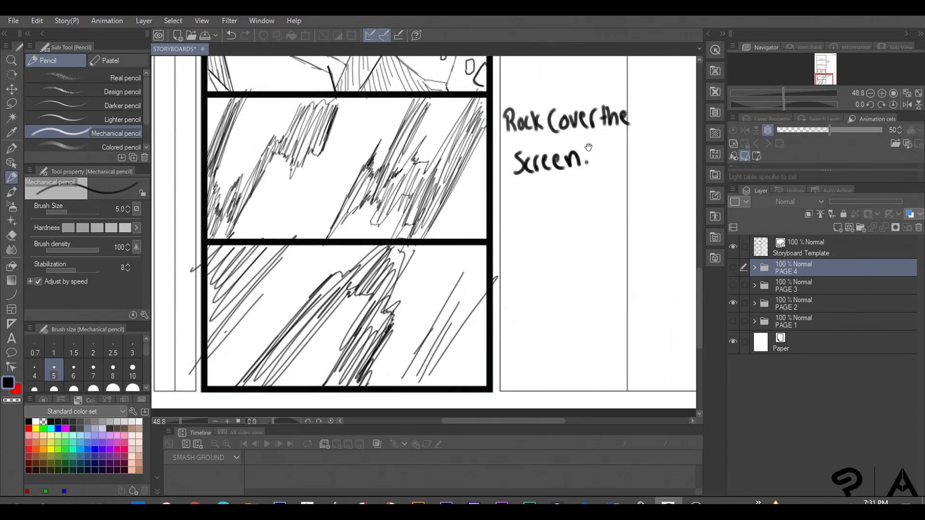
Hide the PAGE 2 folder, show PAGE 3, and examine its panels from the top through the two-sword spin to the last panel
left_click(732, 303)
left_click(732, 285)
scroll(566, 242, "down", 5)
left_click_drag(504, 87, 488, 308)
left_click_drag(461, 206, 452, 318)
scroll(431, 150, "up", 1)
scroll(431, 151, "up", 2)
left_click_drag(400, 345, 406, 218)
scroll(470, 259, "down", 4)
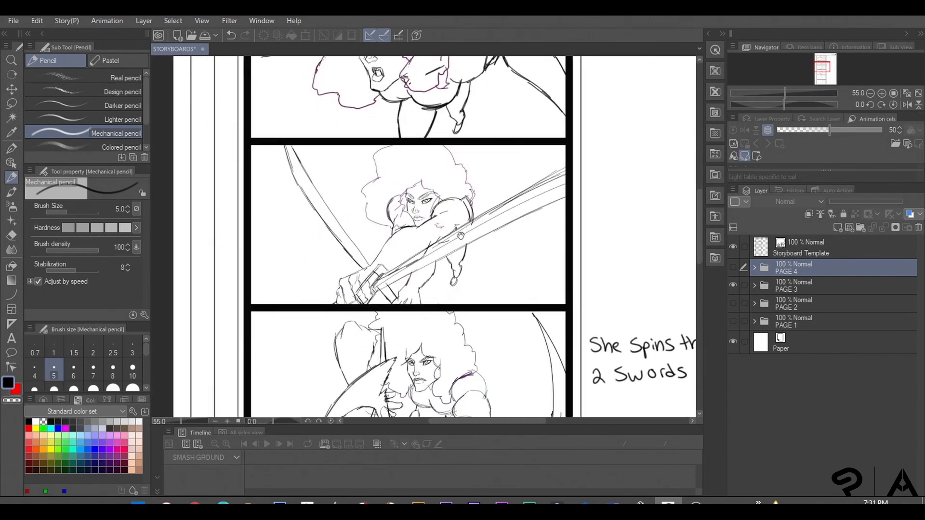
scroll(441, 213, "down", 3)
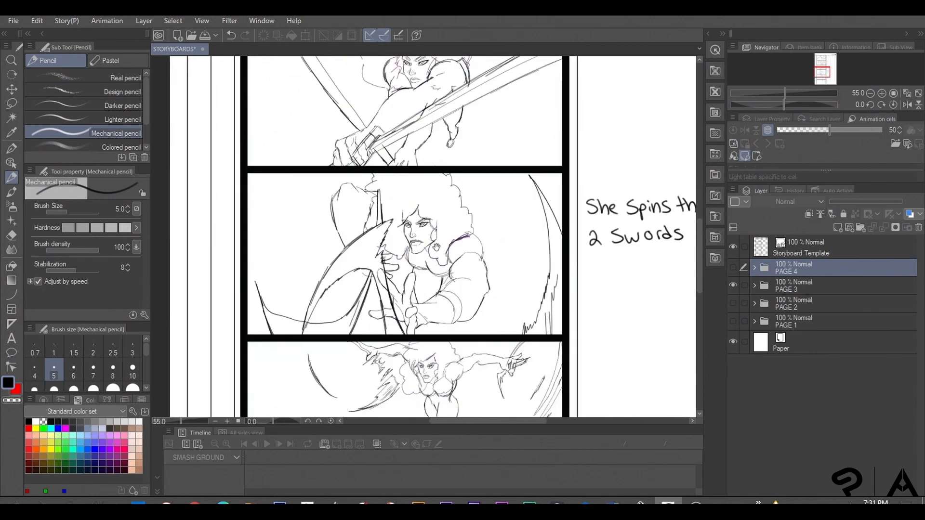
left_click_drag(594, 224, 532, 216)
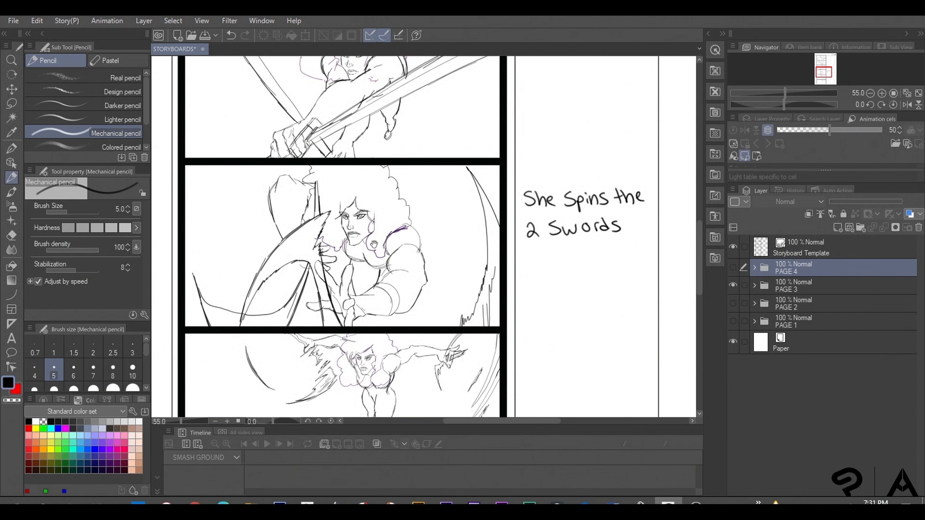
scroll(355, 256, "down", 3)
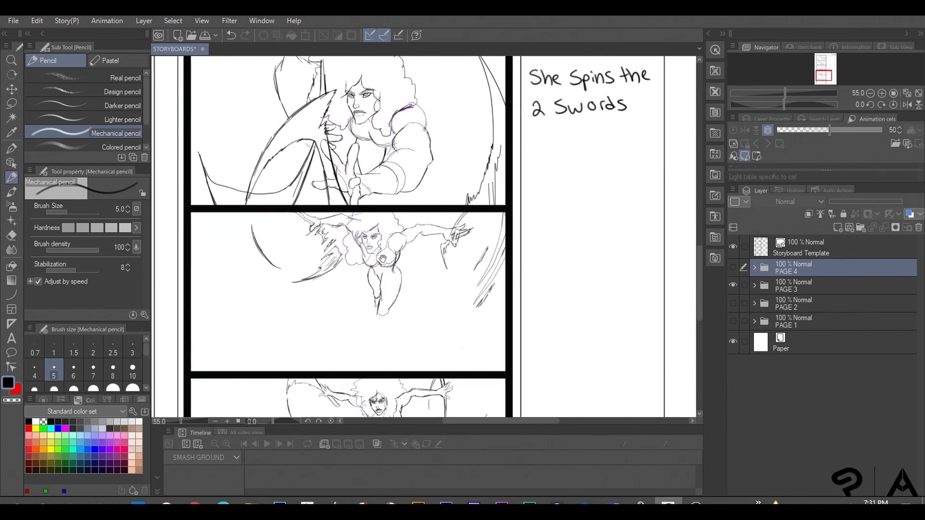
left_click_drag(384, 278, 382, 260)
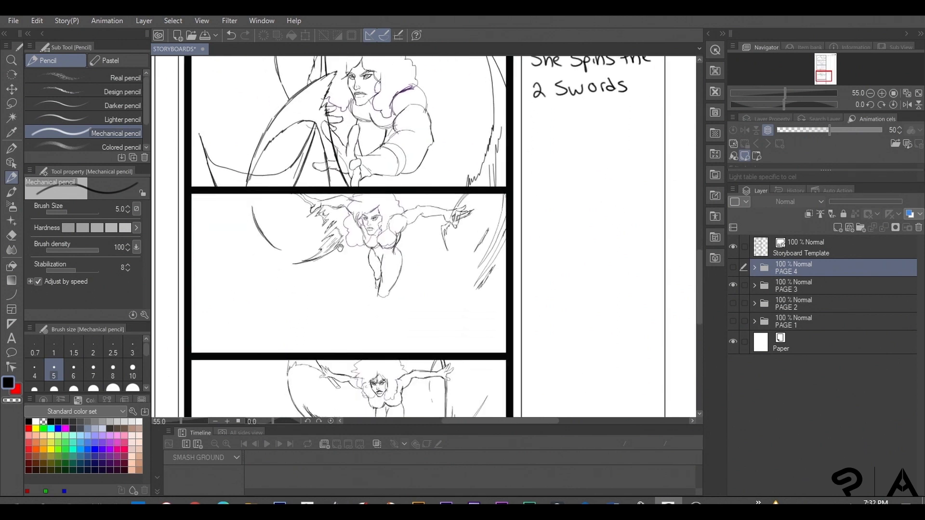
scroll(382, 272, "down", 4)
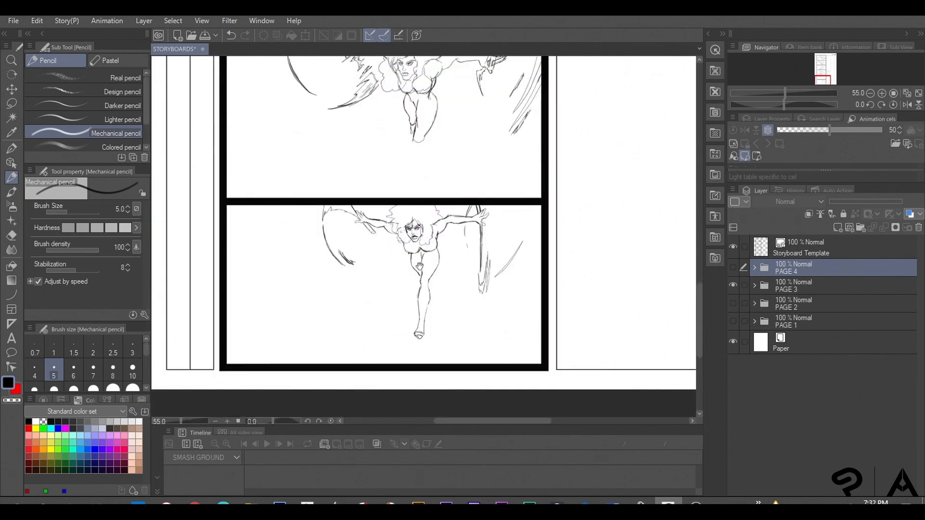
Hide the PAGE 3 folder, show PAGE 4, and examine its panels of the character swinging the two swords
left_click(733, 285)
left_click(734, 268)
scroll(532, 237, "down", 3)
left_click_drag(515, 135, 489, 347)
left_click_drag(473, 152, 478, 346)
left_click_drag(468, 181, 456, 297)
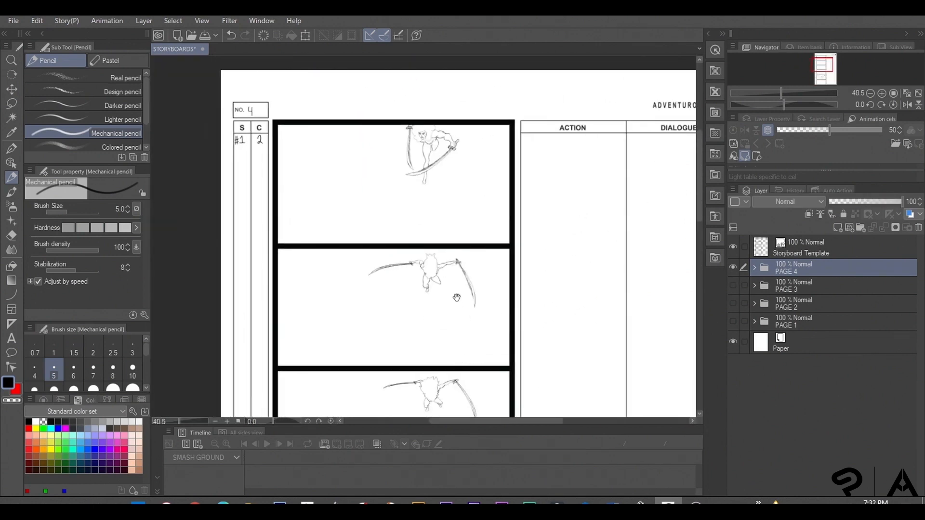
scroll(422, 165, "up", 1)
scroll(428, 205, "down", 4)
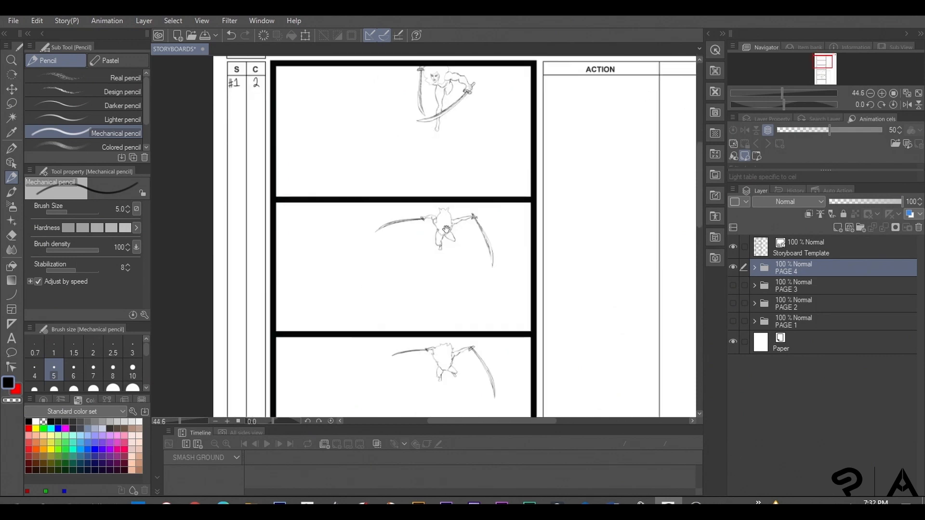
scroll(450, 293, "down", 5)
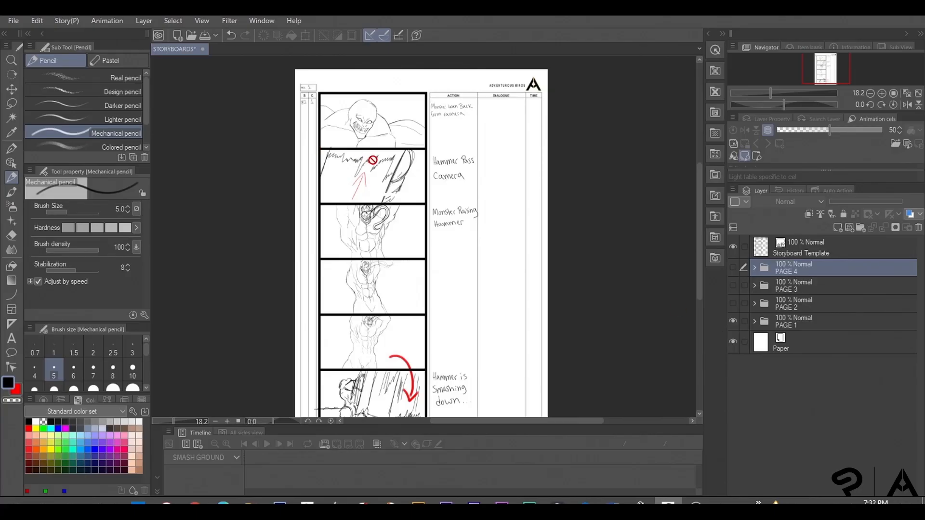
Export the visible PAGE 1 storyboard as a single-layer PNG image
left_click(14, 20)
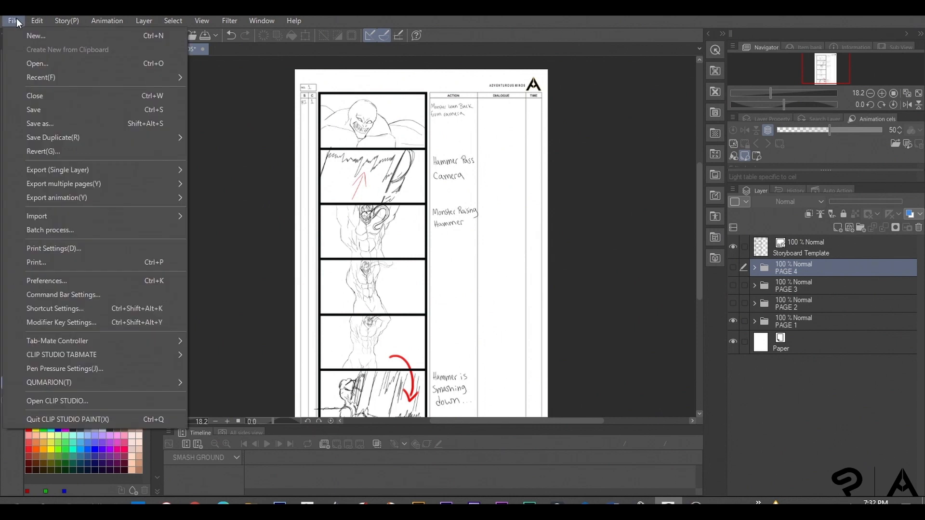
mouse_move(104, 173)
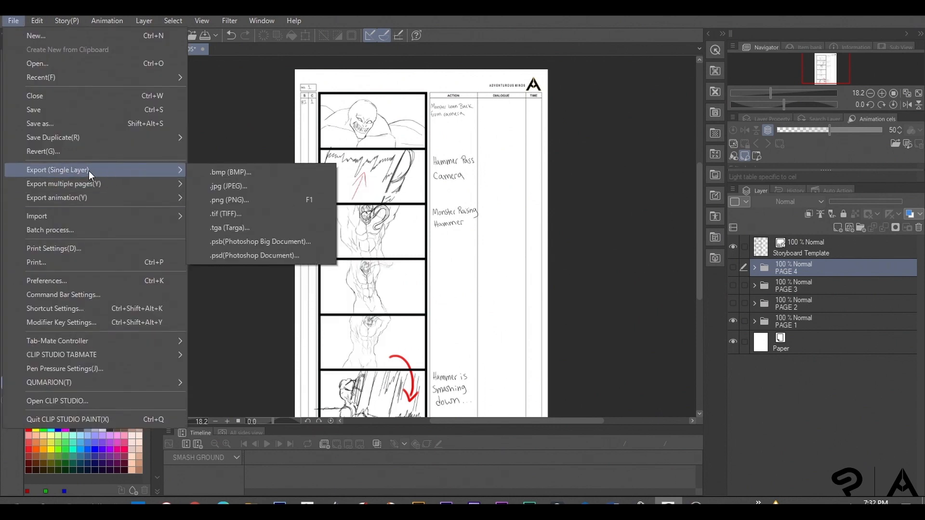
left_click(245, 200)
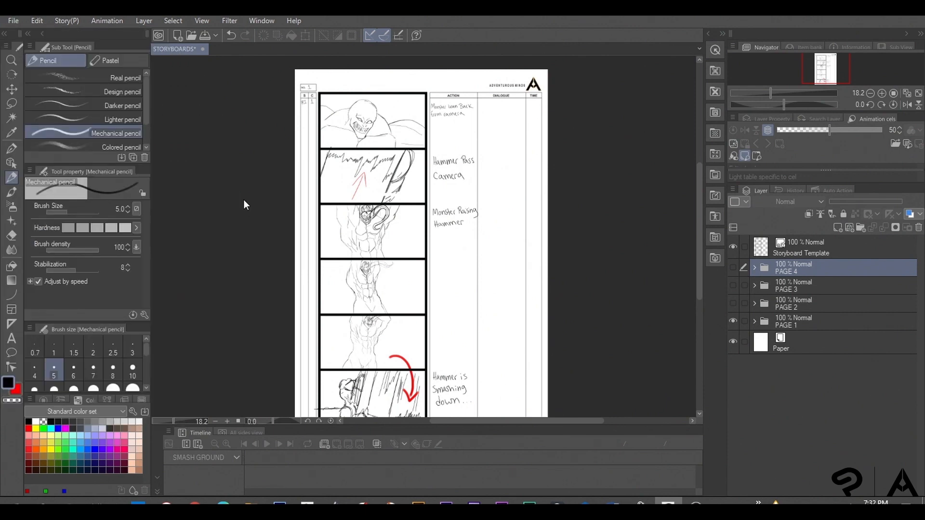